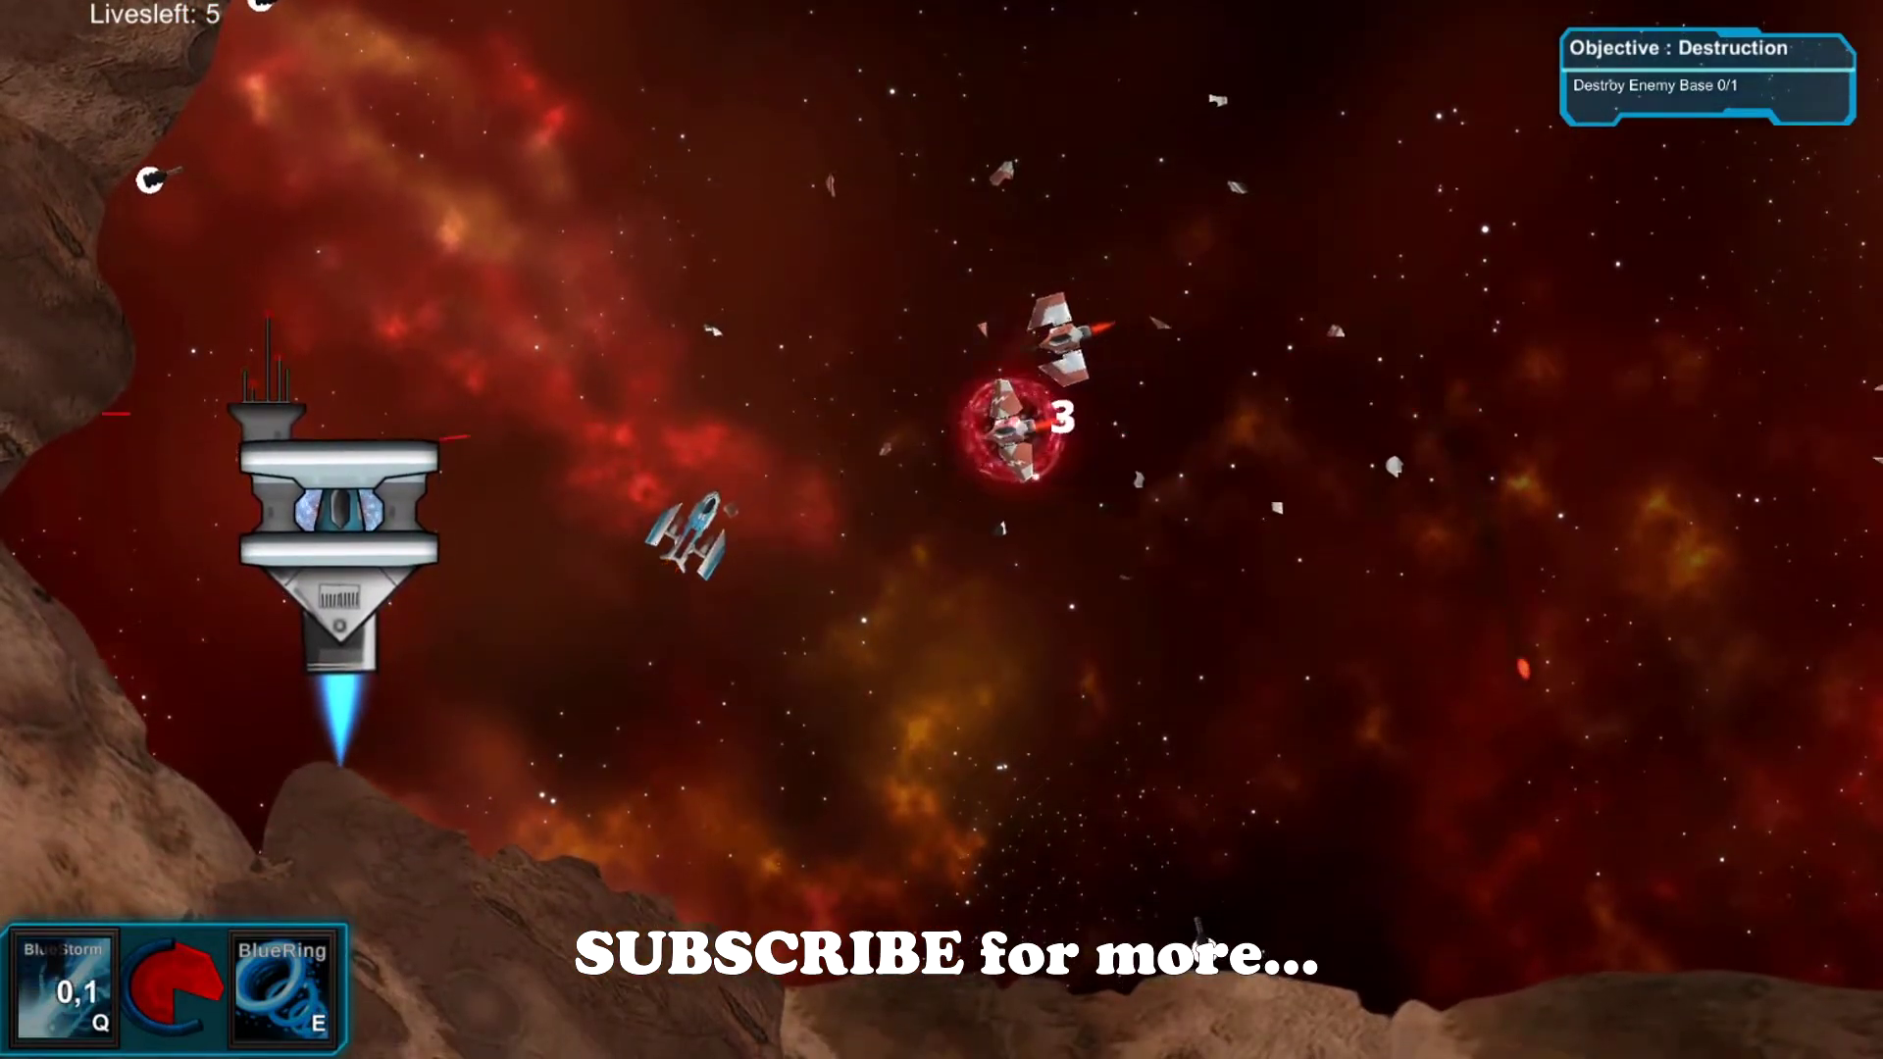
# Step: Steer the ship upward past the base and fire five BlueRing shots into the enemy swarm
pyautogui.press('e')
pyautogui.press('w')
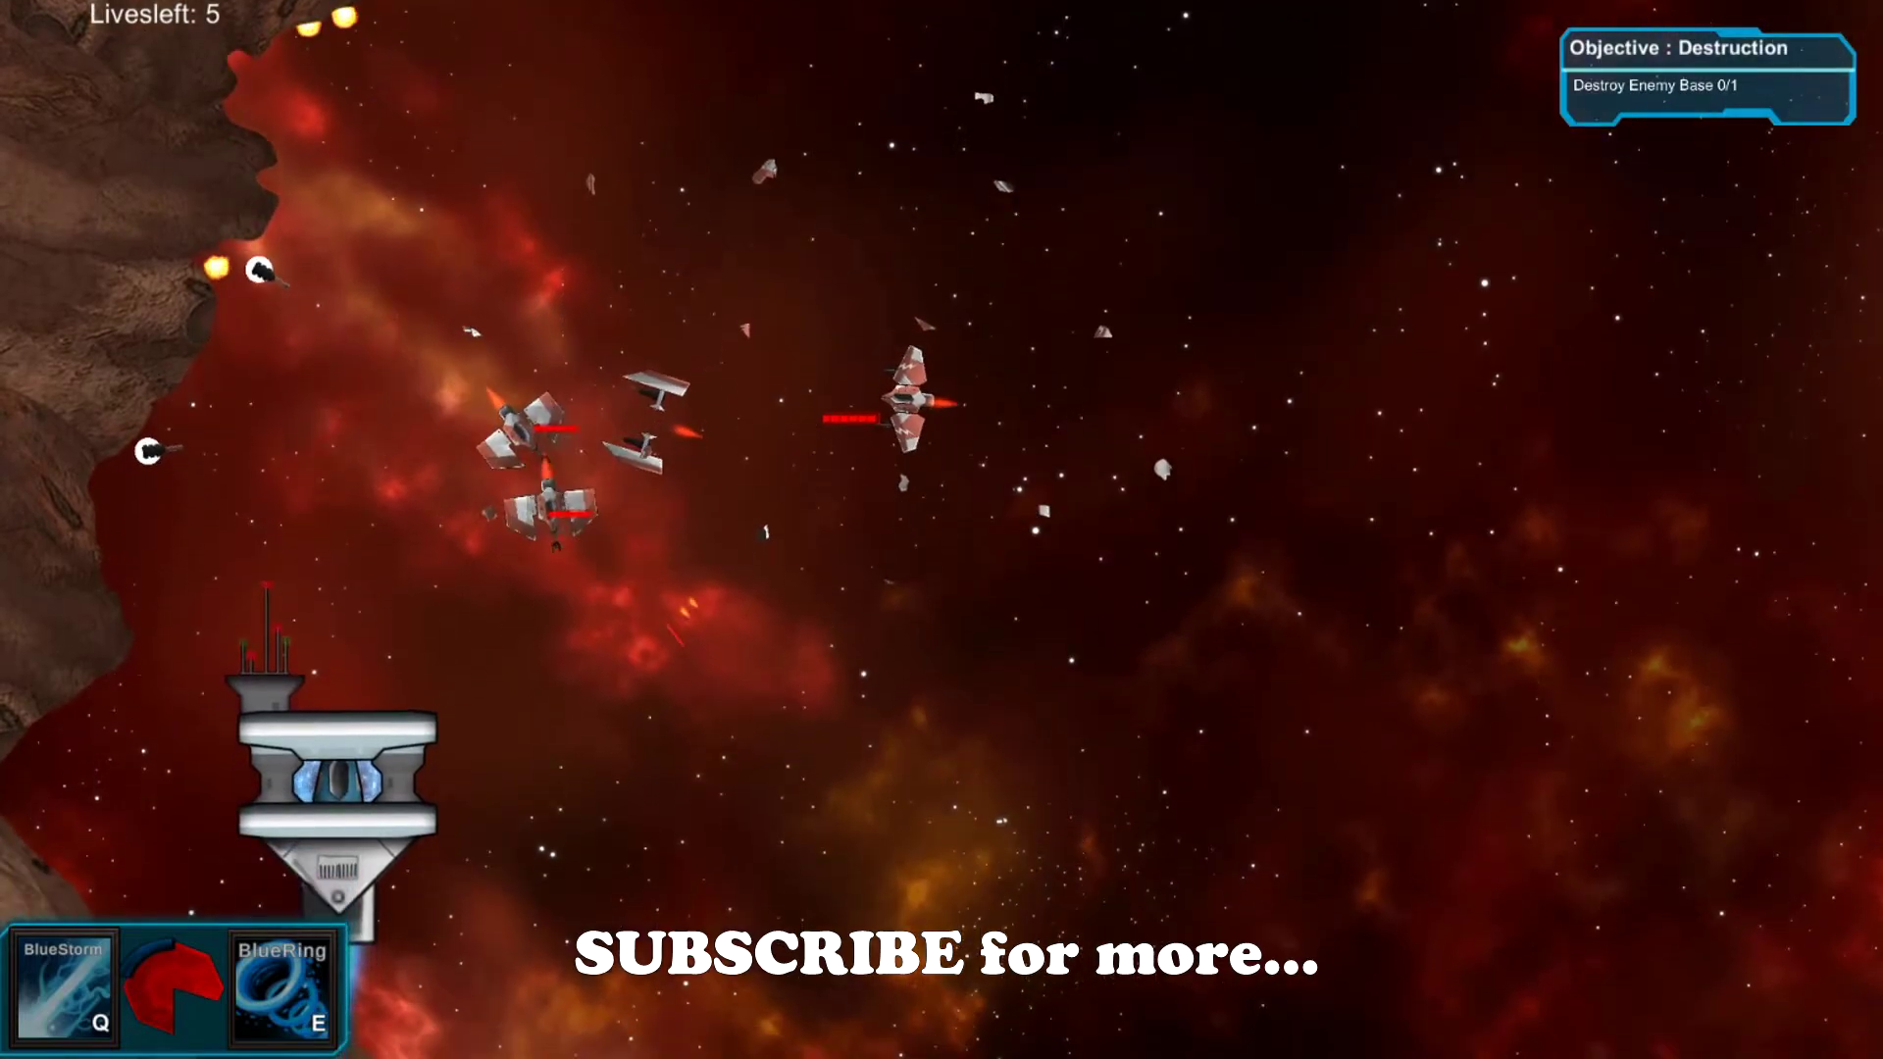
pyautogui.press('e')
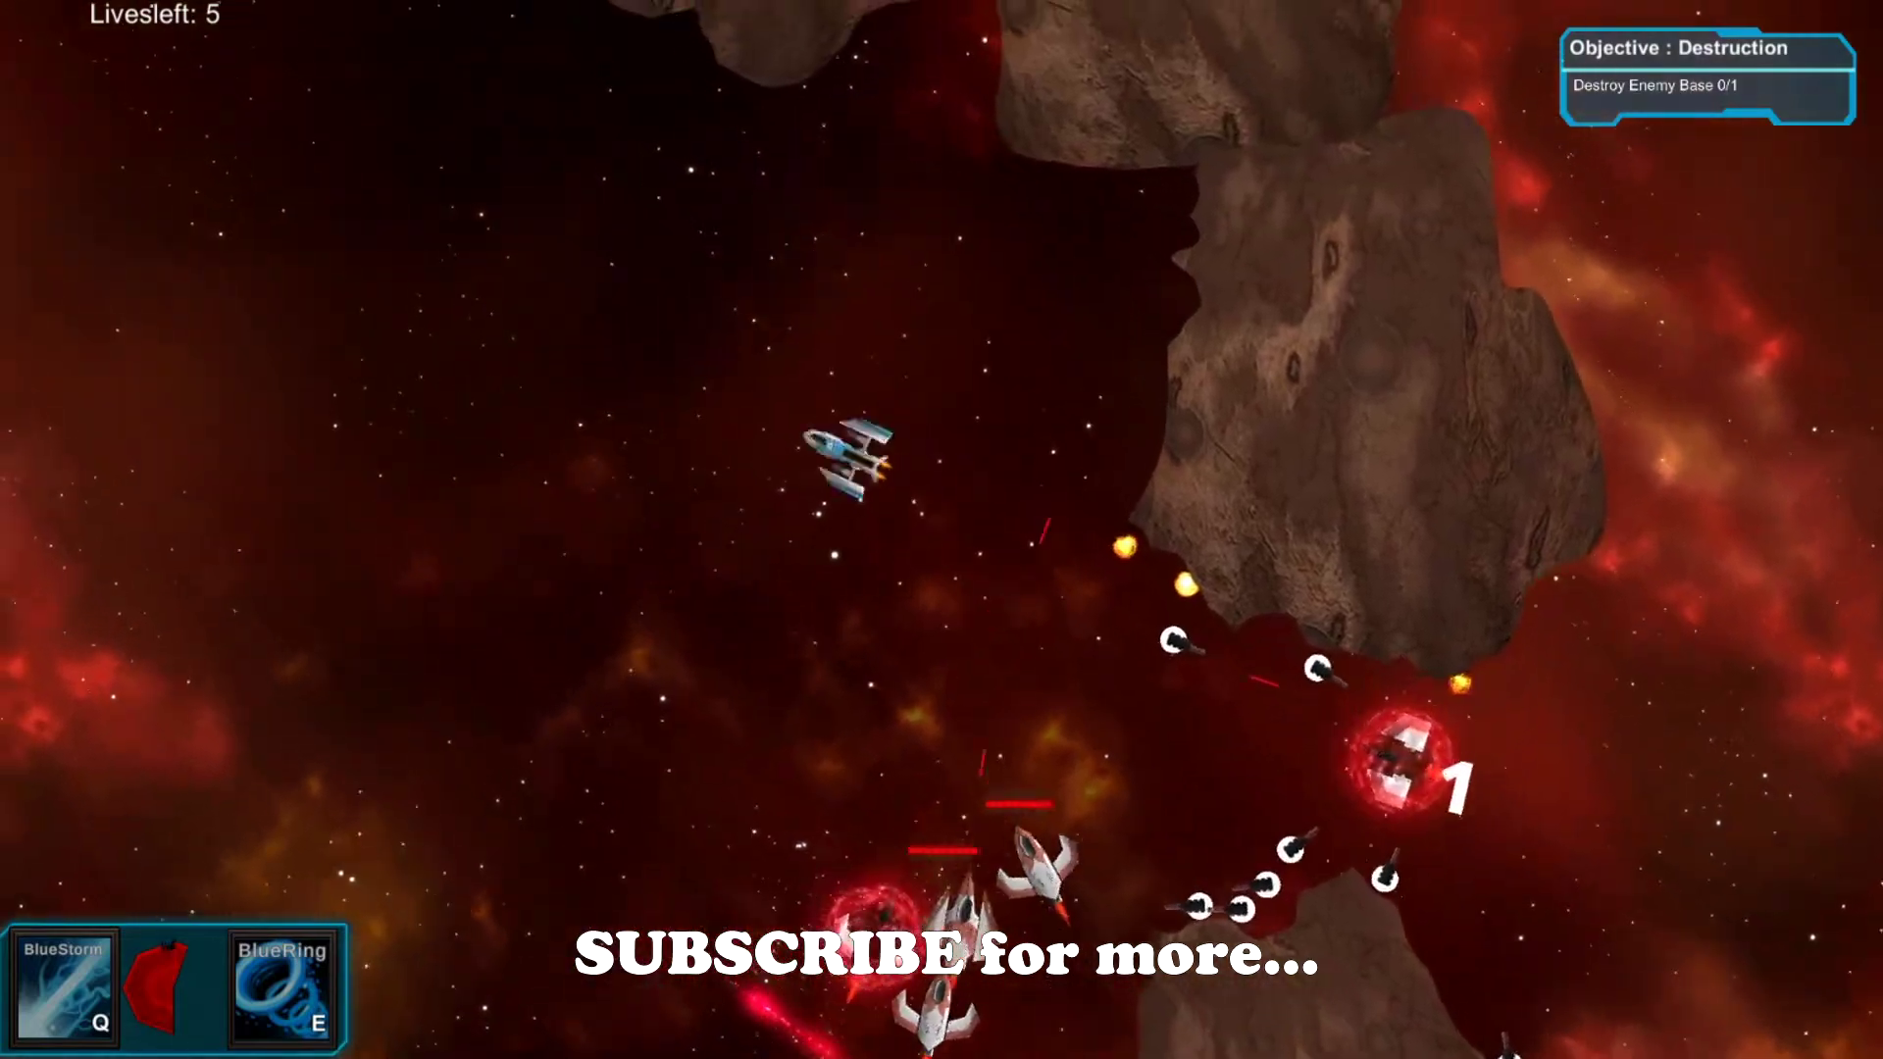
pyautogui.press('e')
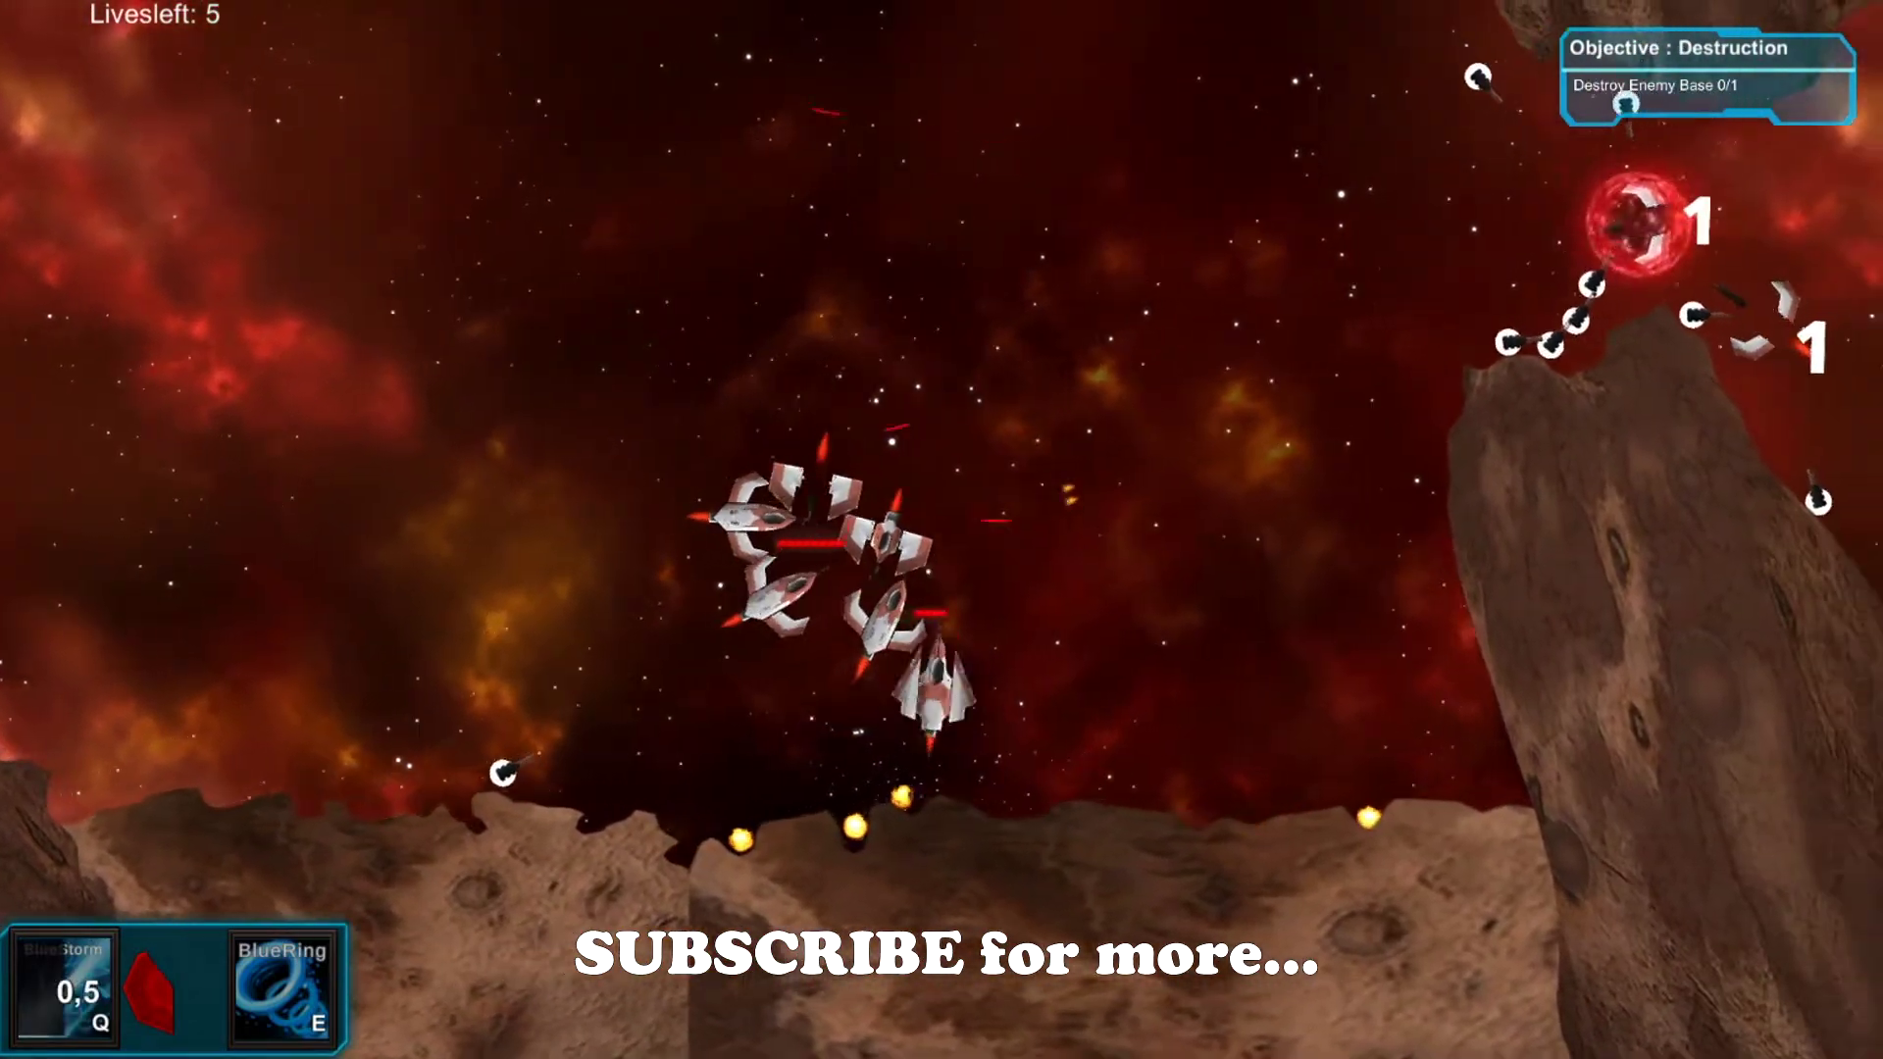
pyautogui.press('e')
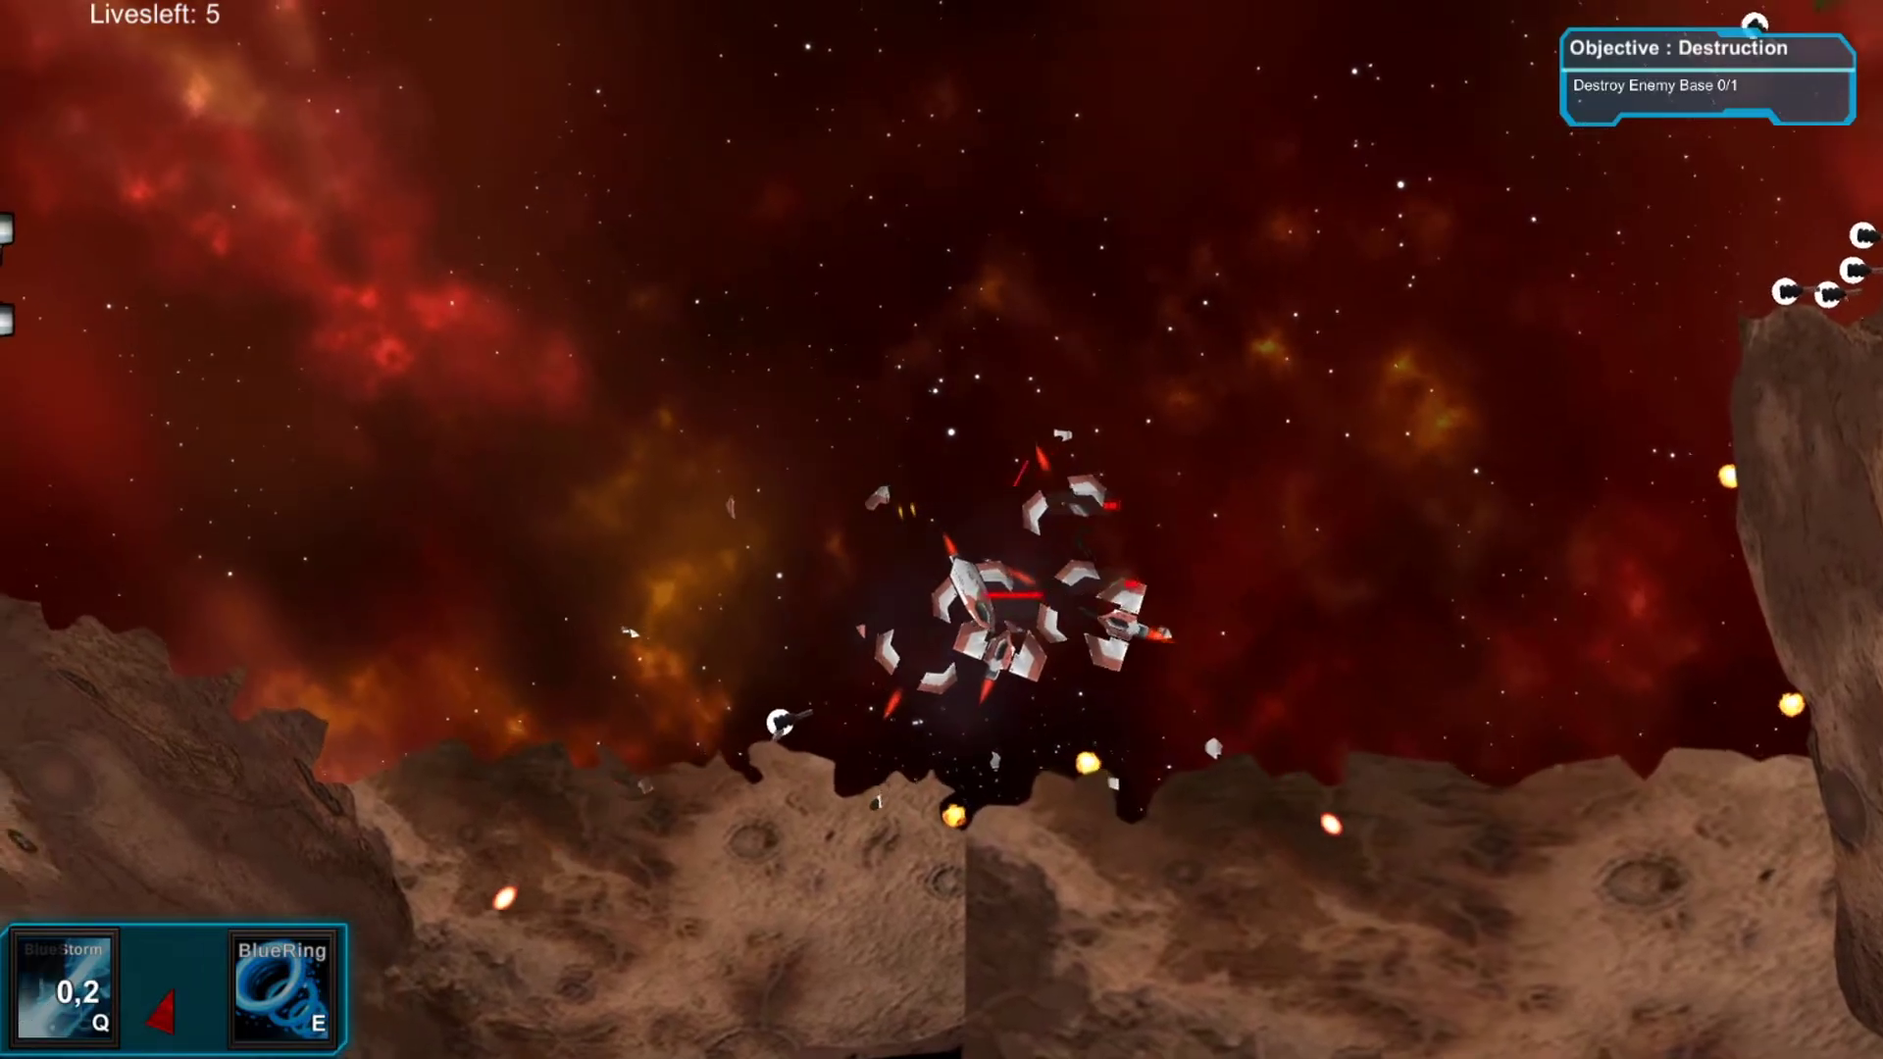
pyautogui.press('e')
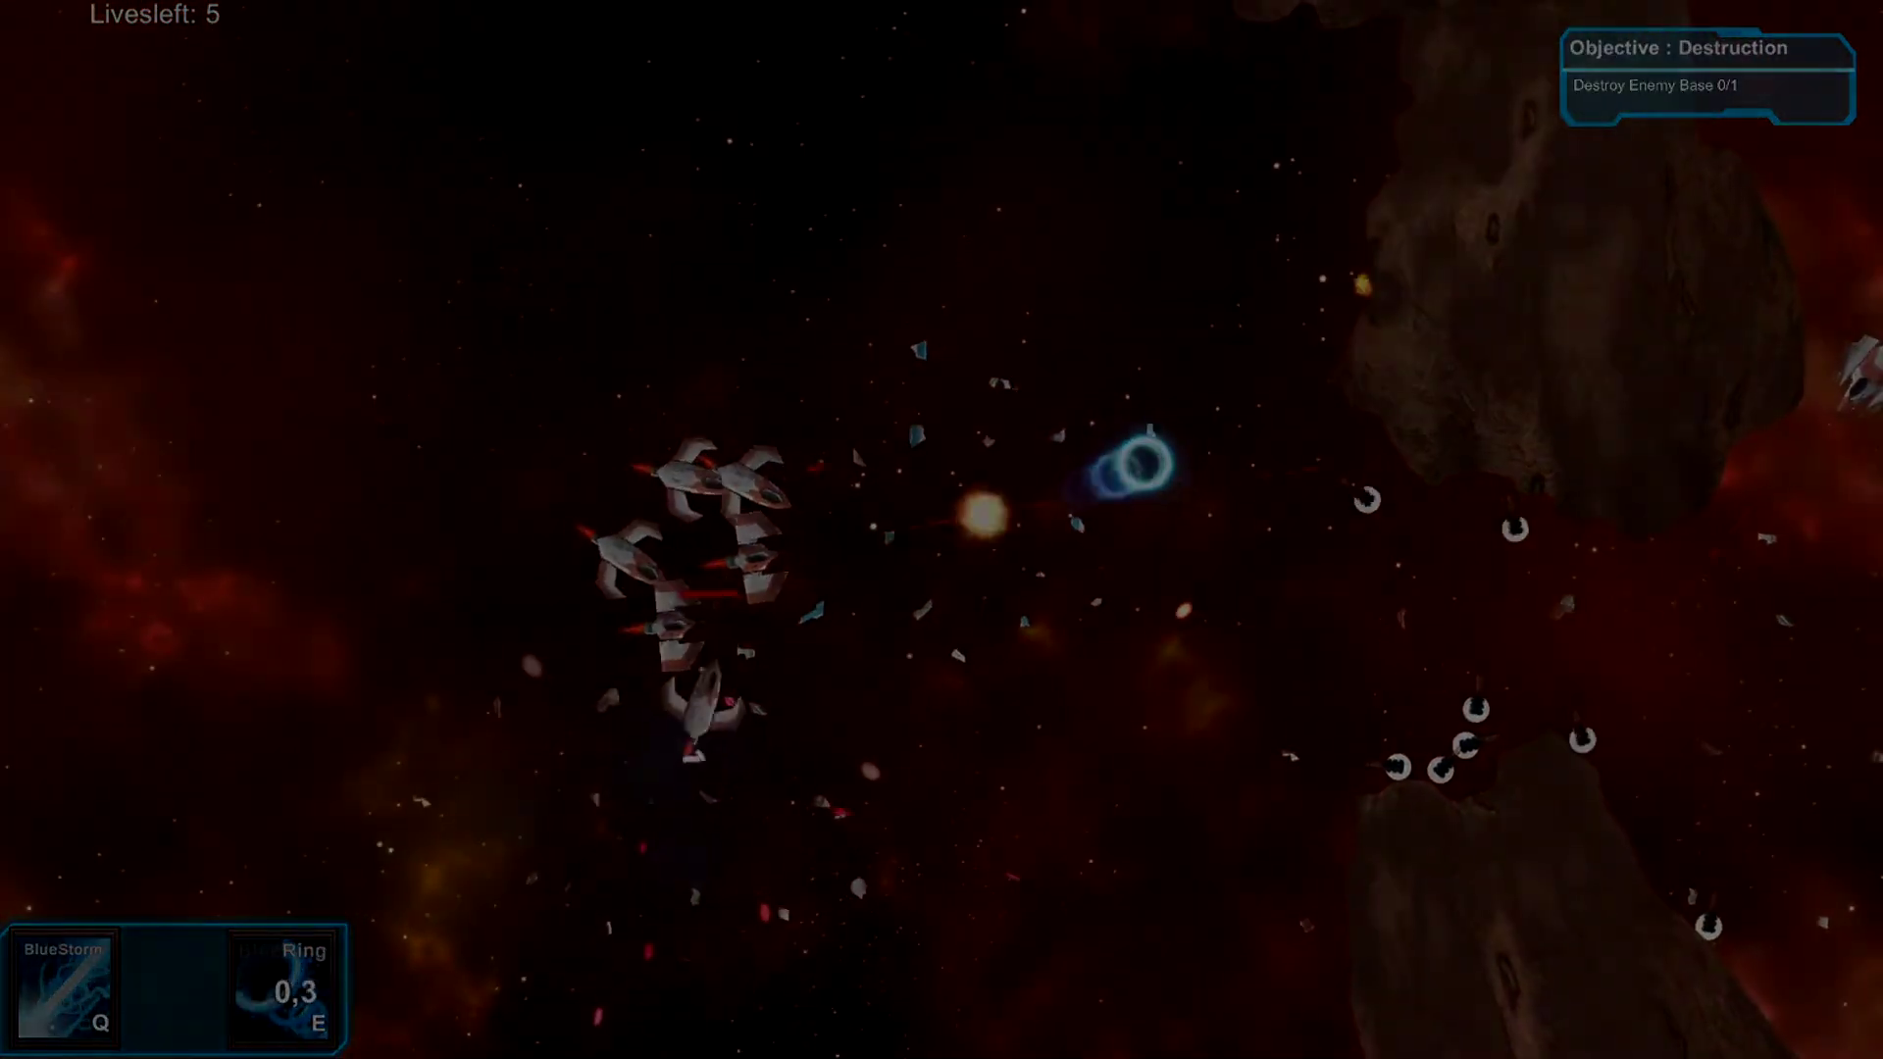